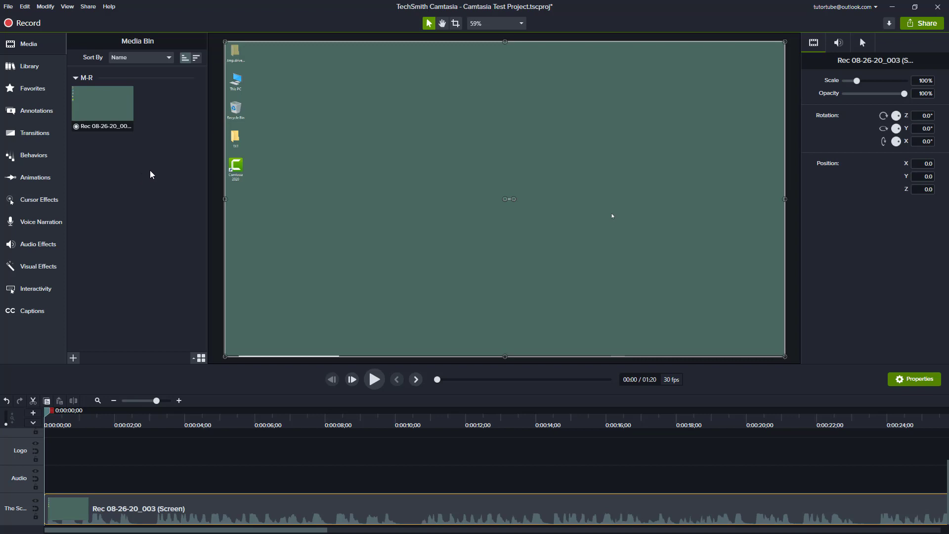
- Import 8_Year_Anniversary.mp3 from TutorTube (K:) > Audio into the Media Bin
{"action": "right_click", "coordinate": [126, 163]}
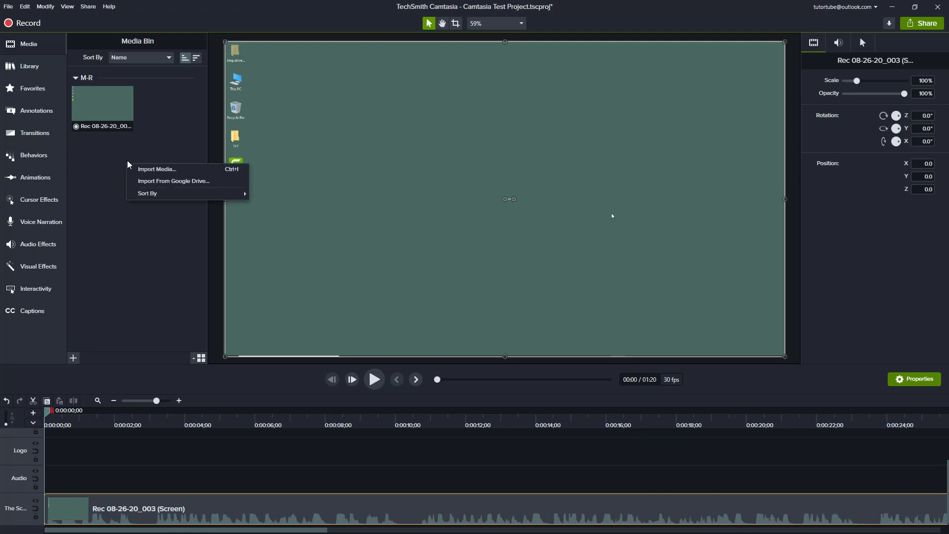
{"action": "left_click", "coordinate": [150, 169]}
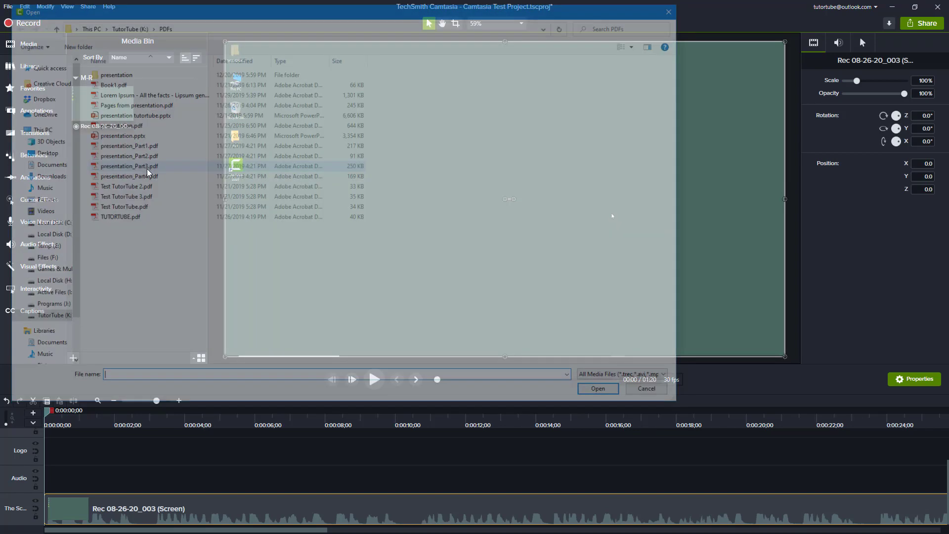
{"action": "left_click", "coordinate": [126, 26]}
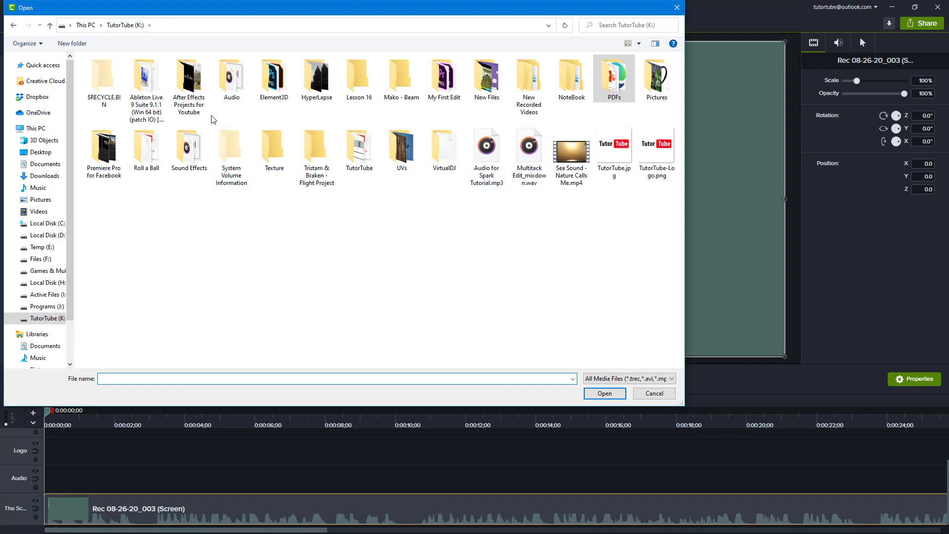
{"action": "double_click", "coordinate": [232, 79]}
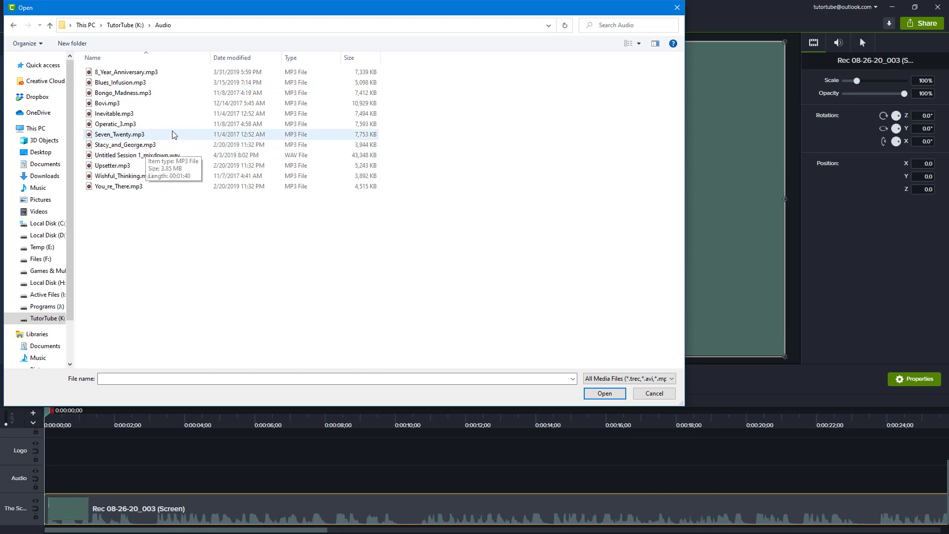
{"action": "left_click", "coordinate": [145, 75]}
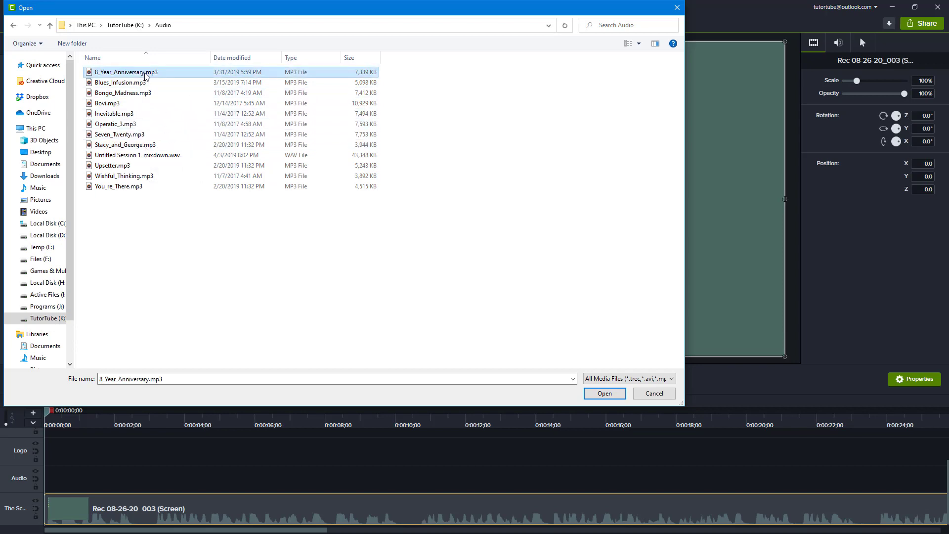
- Place 8_Year_Anniversary at 0:00 on the Audio track and preview it
{"action": "left_click", "coordinate": [604, 393]}
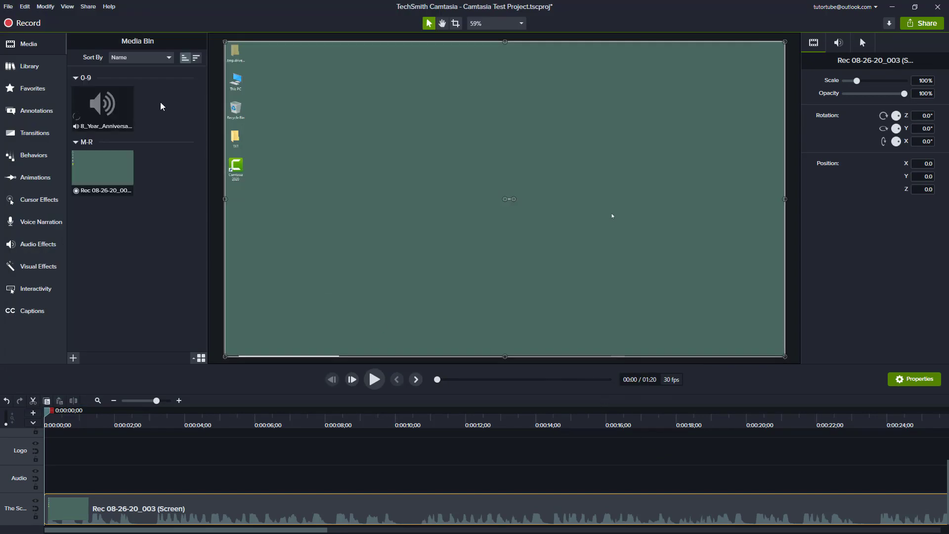
{"action": "left_click_drag", "start_coordinate": [126, 114], "coordinate": [99, 477]}
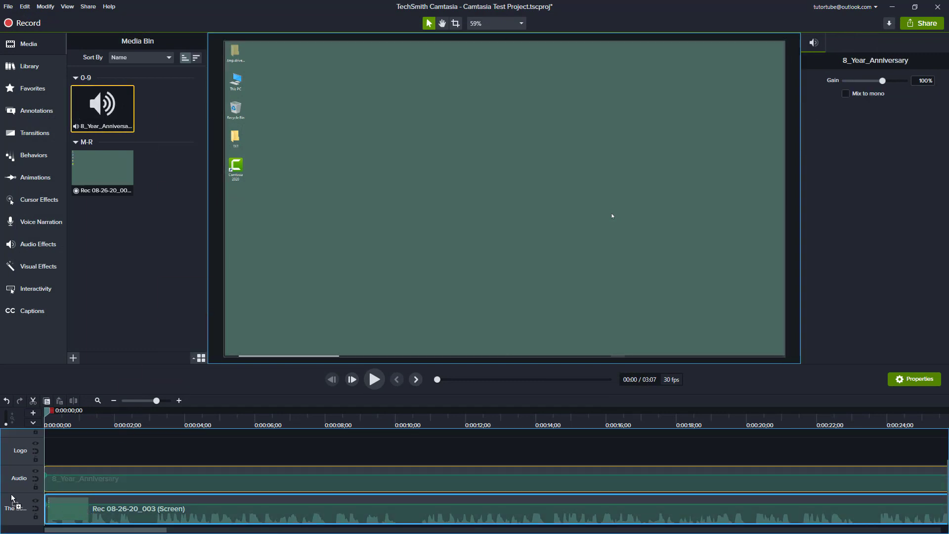
{"action": "left_click", "coordinate": [173, 424]}
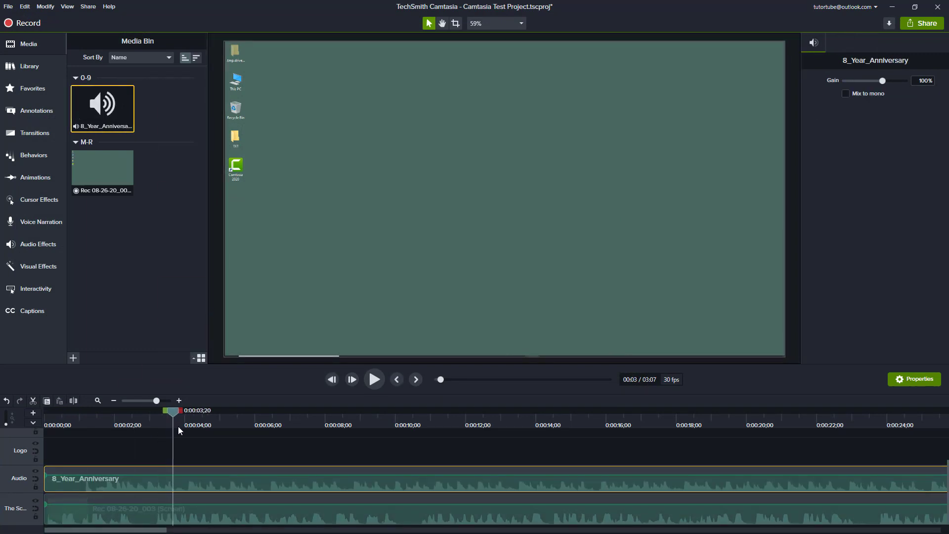
{"action": "key", "text": "space"}
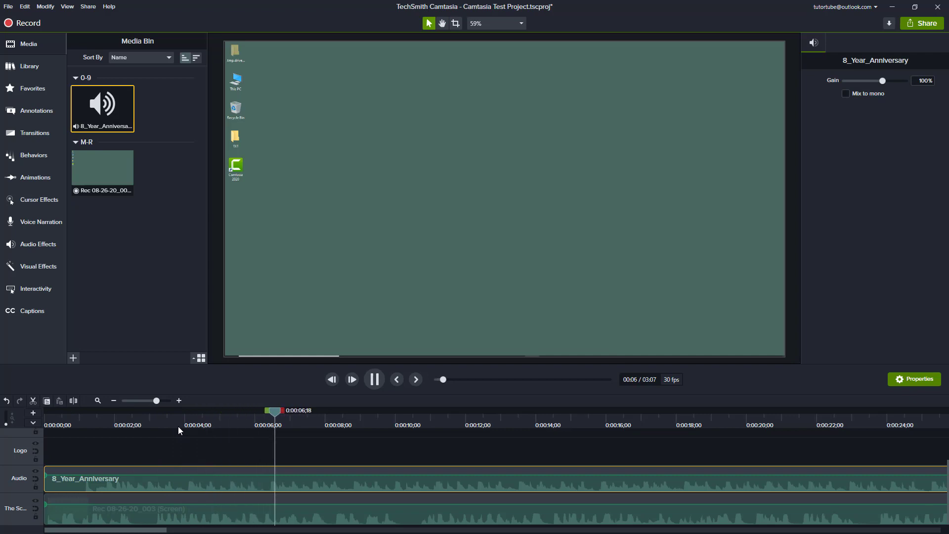
{"action": "key", "text": "space"}
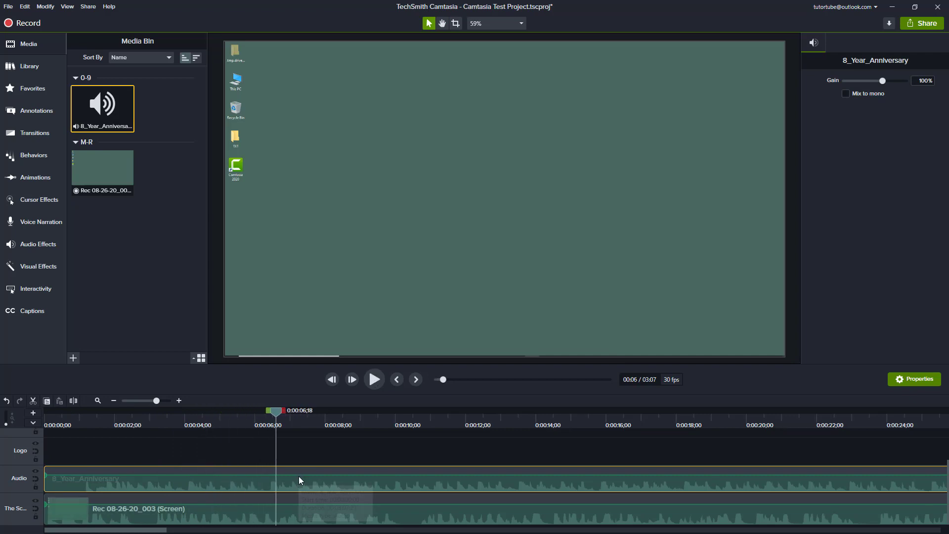
- Lower the music clip's volume to 41% with a volume point and preview the mix
{"action": "left_click_drag", "start_coordinate": [300, 476], "coordinate": [293, 500]}
{"action": "scroll", "coordinate": [292, 514], "scroll_direction": "down", "scroll_amount": 5}
{"action": "left_click", "coordinate": [235, 421]}
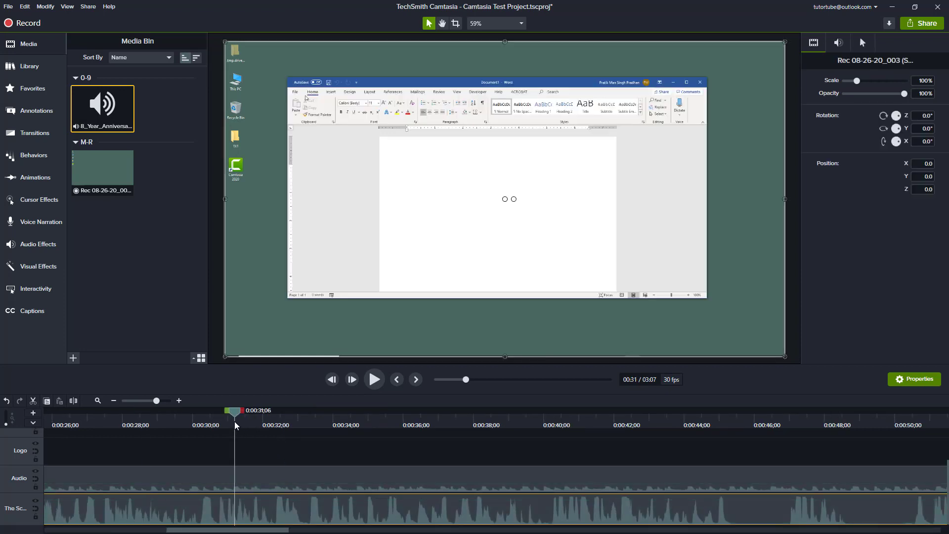
{"action": "key", "text": "space"}
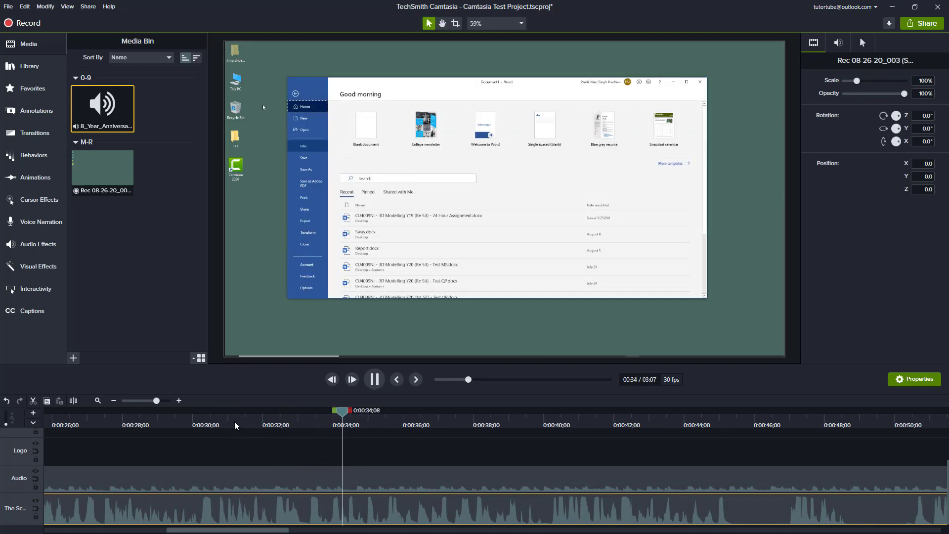
{"action": "key", "text": "space"}
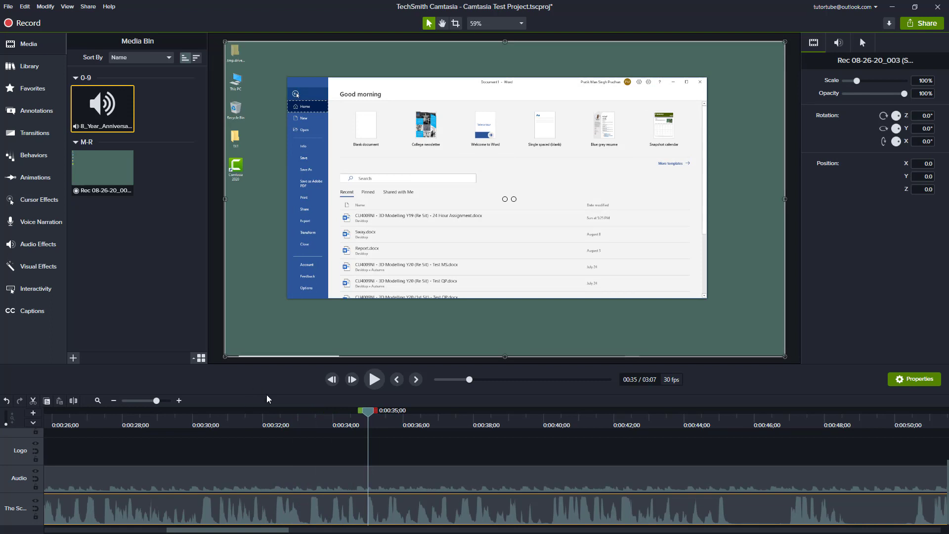
{"action": "left_click", "coordinate": [297, 480]}
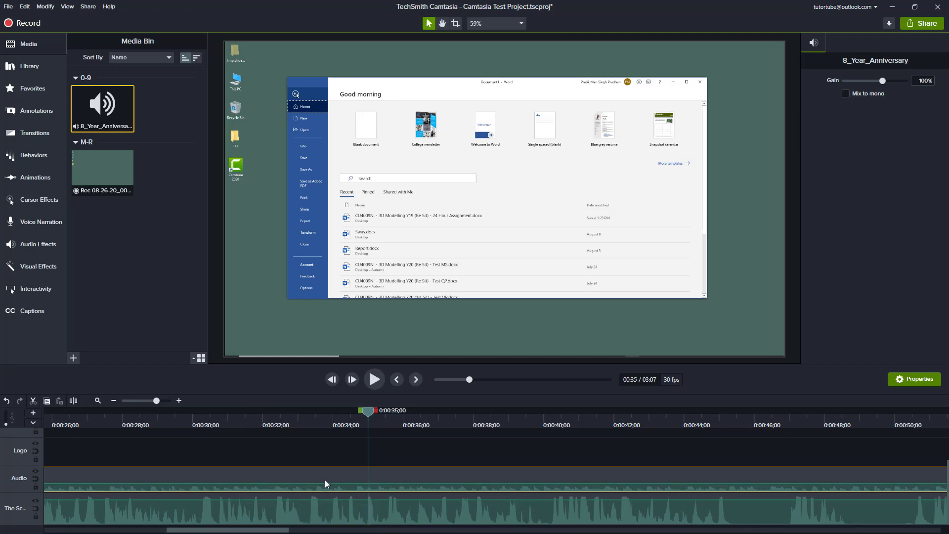
{"action": "double_click", "coordinate": [196, 484]}
{"action": "left_click_drag", "start_coordinate": [197, 485], "coordinate": [197, 485]}
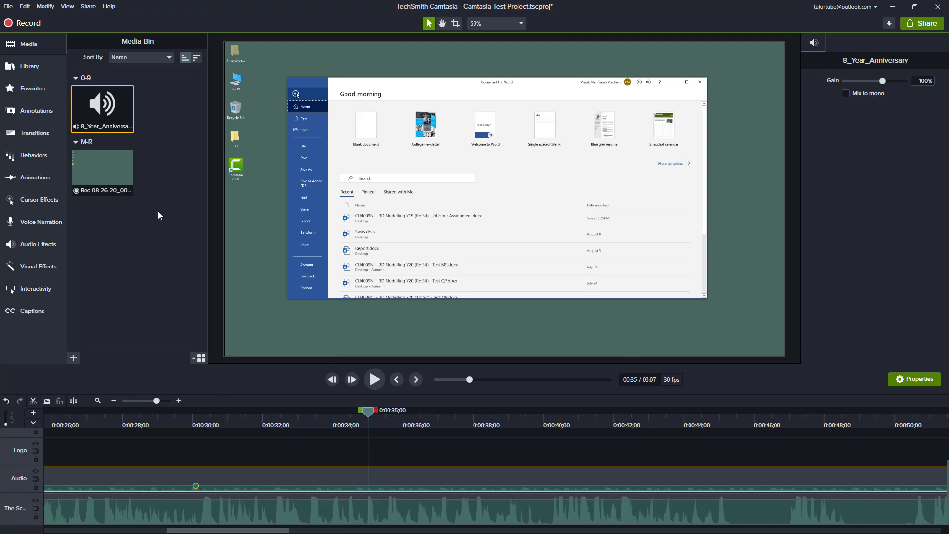
- Switch the Library to Camtasia 2020 Music Tracks and trial the morningcafe track on the timeline, then remove it
{"action": "left_click", "coordinate": [35, 65]}
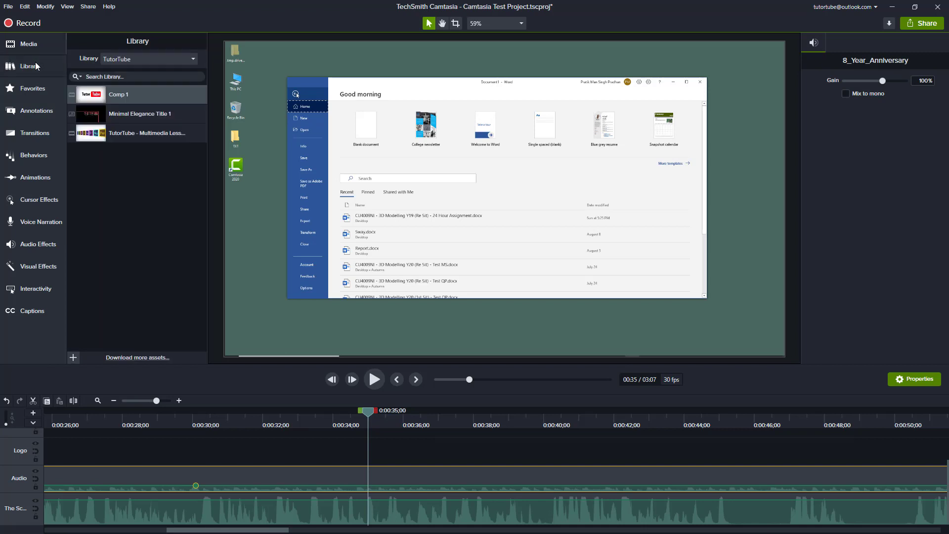
{"action": "left_click", "coordinate": [153, 58]}
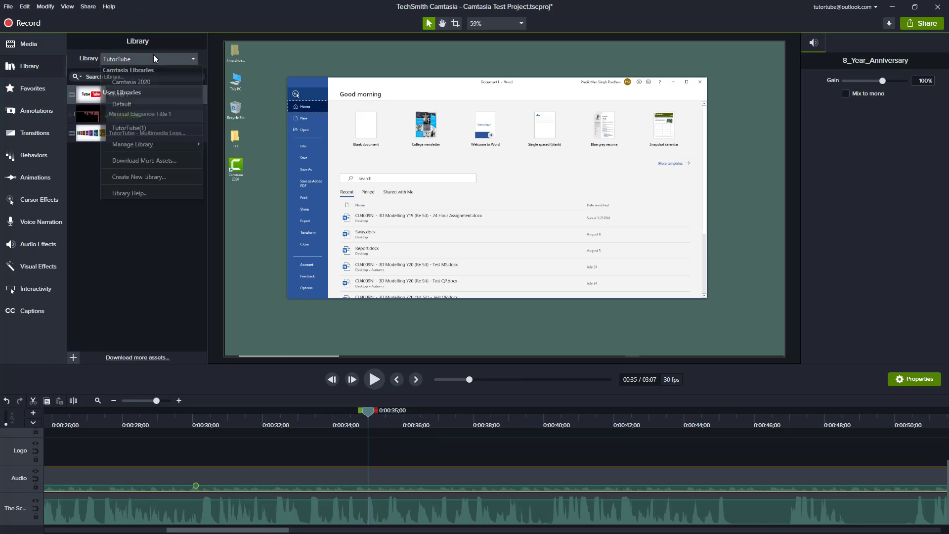
{"action": "left_click", "coordinate": [142, 82]}
{"action": "left_click", "coordinate": [74, 113]}
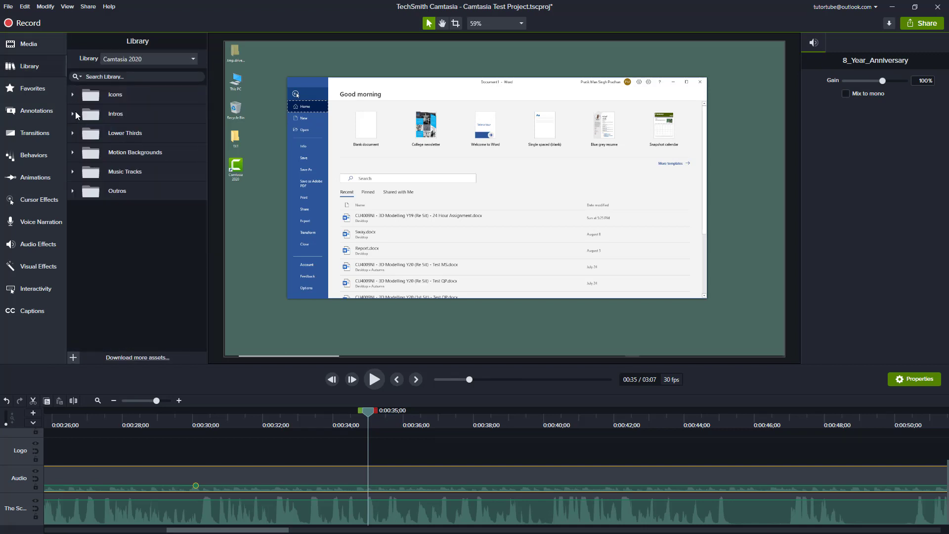
{"action": "left_click", "coordinate": [73, 172]}
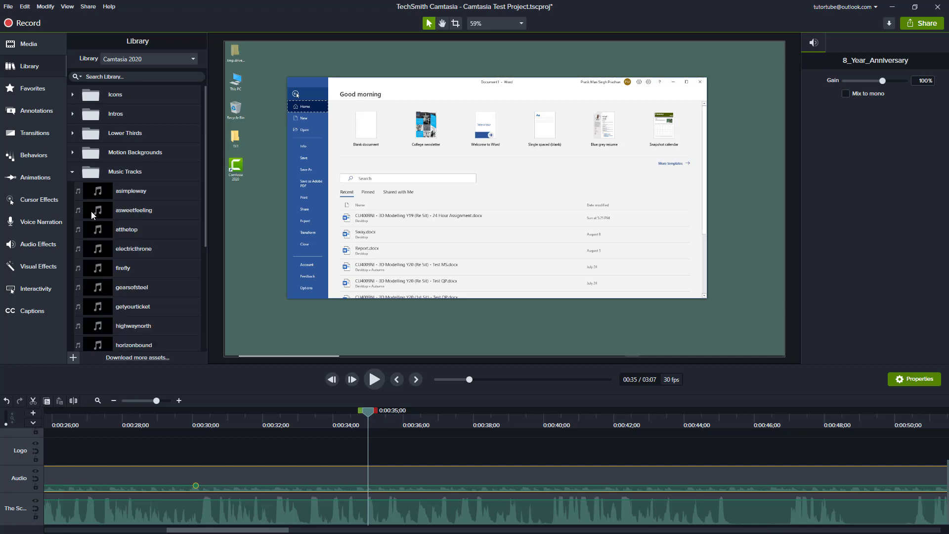
{"action": "scroll", "coordinate": [145, 235], "scroll_direction": "down", "scroll_amount": 3}
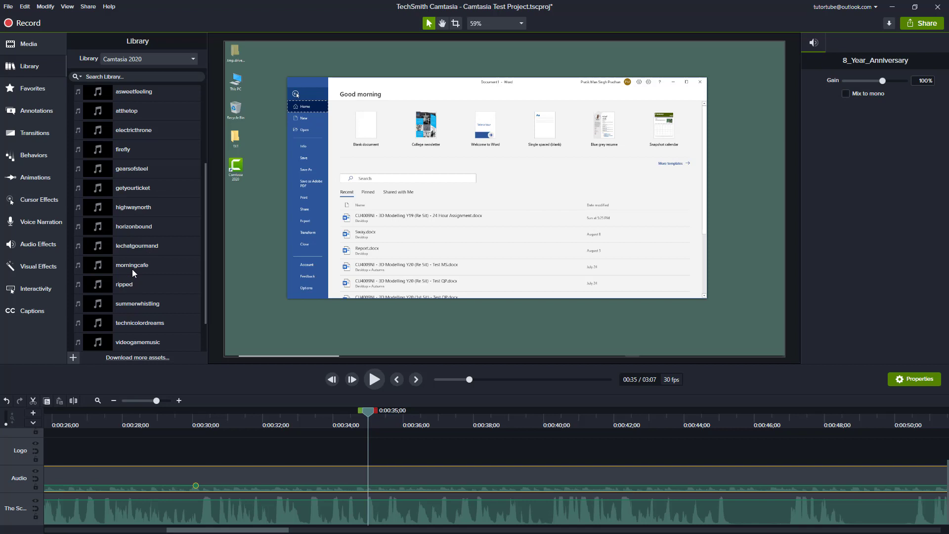
{"action": "left_click_drag", "start_coordinate": [126, 262], "coordinate": [224, 453]}
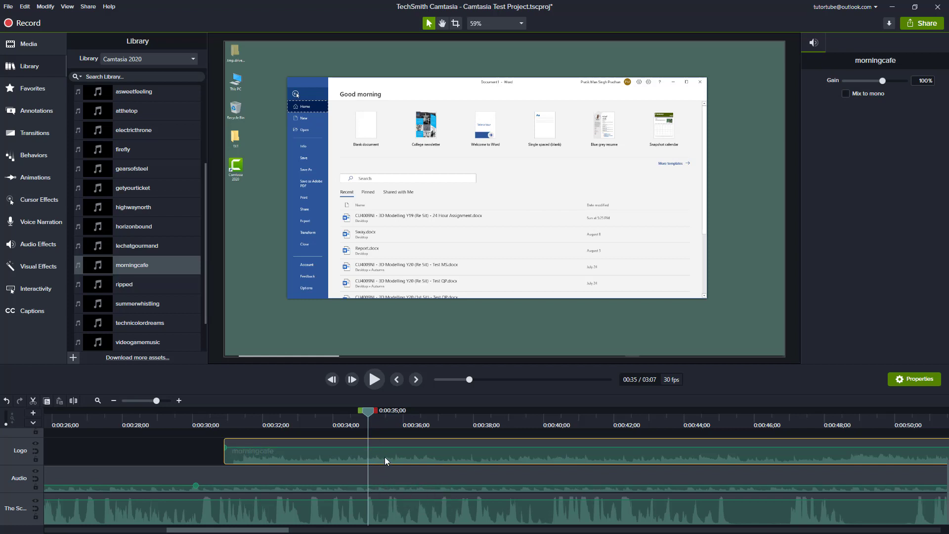
{"action": "key", "text": "Delete"}
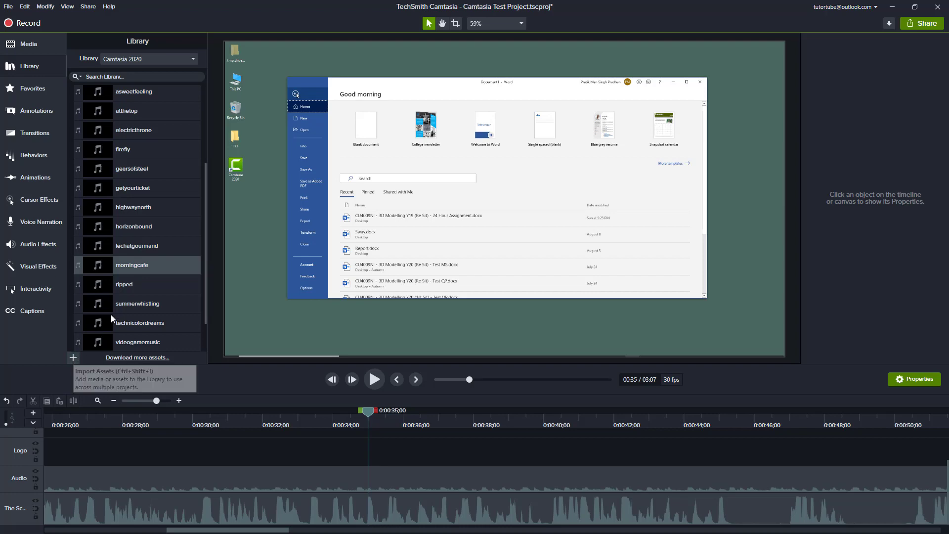
- Cancel Import Media to Library and open the Download more assets website instead
{"action": "left_click", "coordinate": [75, 358]}
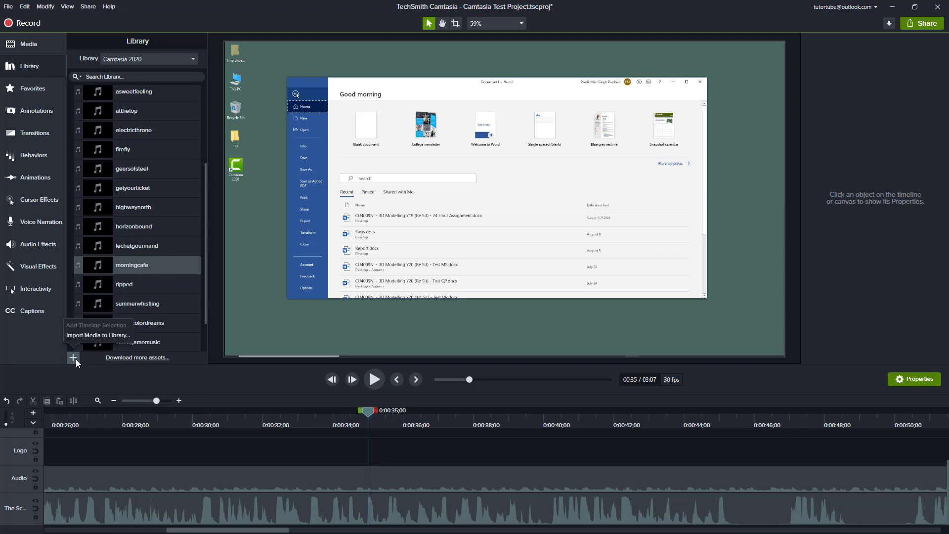
{"action": "left_click", "coordinate": [87, 337]}
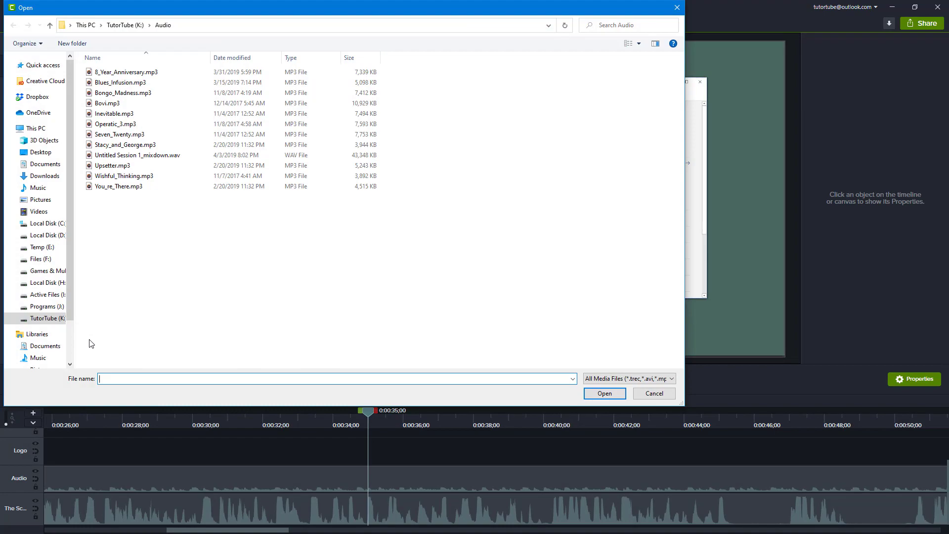
{"action": "left_click", "coordinate": [654, 394]}
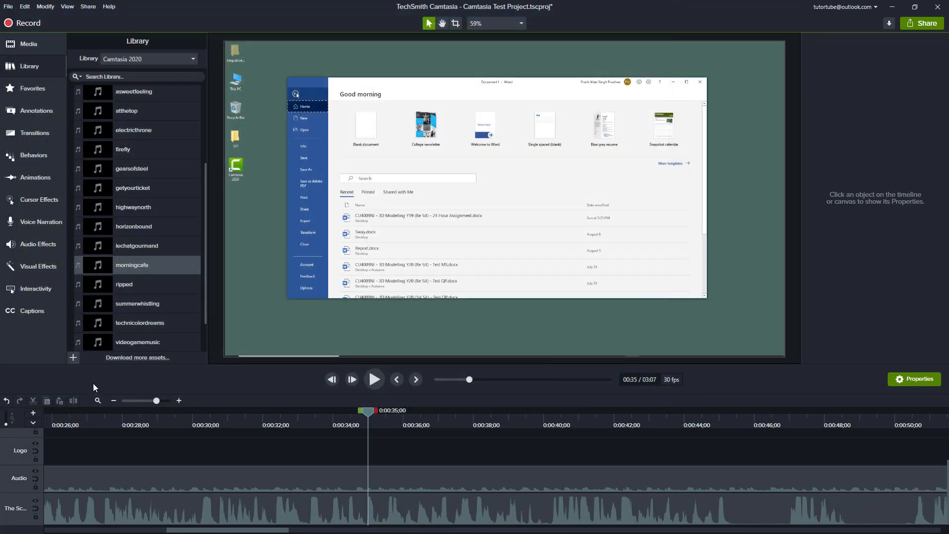
{"action": "left_click", "coordinate": [138, 359]}
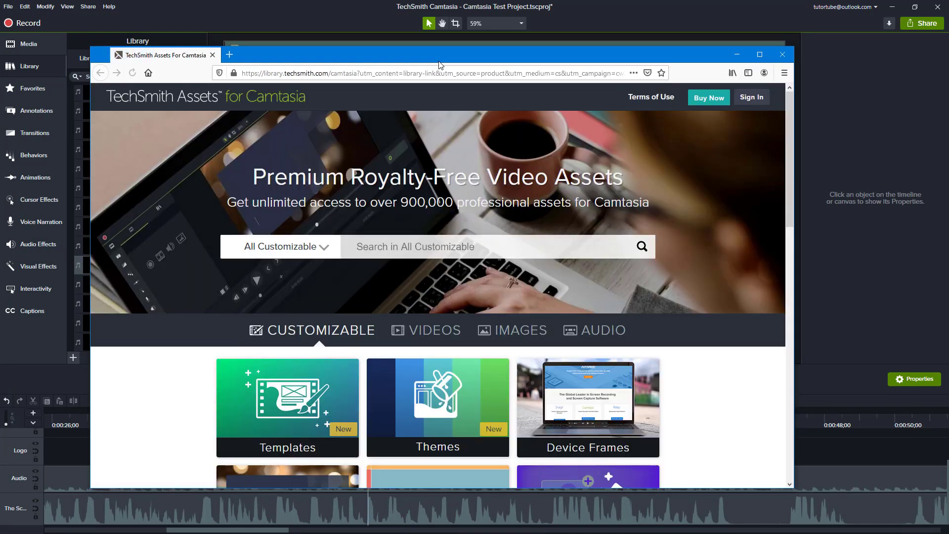
- Switch the asset categories to AUDIO and open the Music tile
{"action": "scroll", "coordinate": [390, 221], "scroll_direction": "down", "scroll_amount": 3}
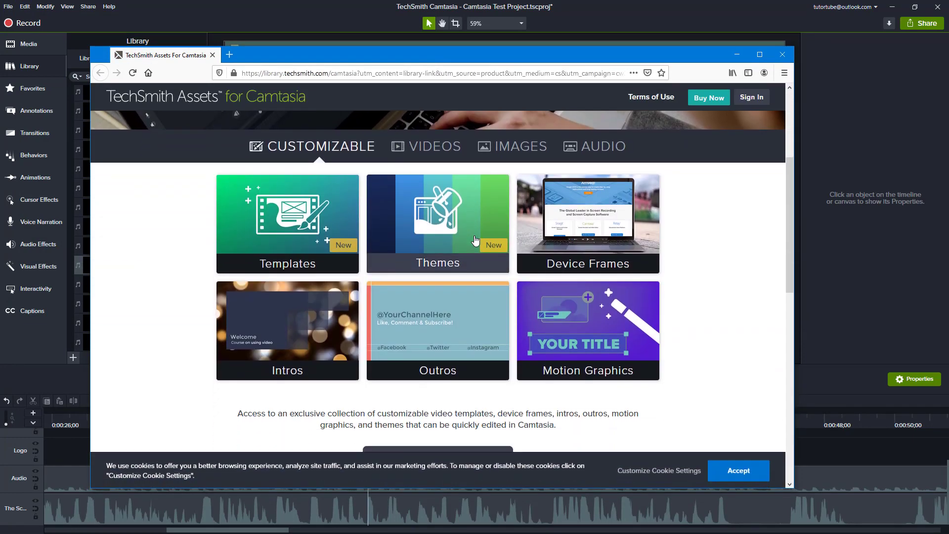
{"action": "scroll", "coordinate": [627, 291], "scroll_direction": "down", "scroll_amount": 2}
{"action": "scroll", "coordinate": [632, 221], "scroll_direction": "down", "scroll_amount": 5}
{"action": "scroll", "coordinate": [681, 109], "scroll_direction": "up", "scroll_amount": 6}
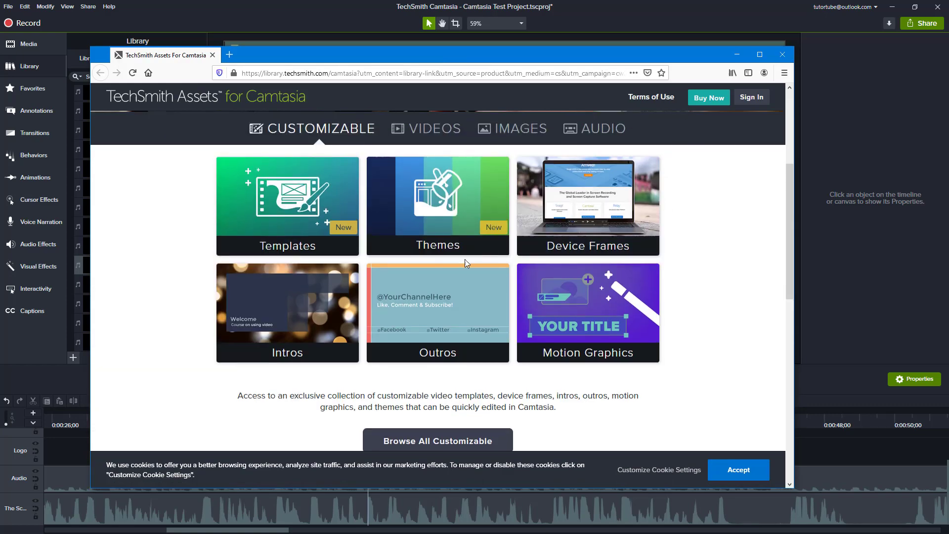
{"action": "scroll", "coordinate": [541, 179], "scroll_direction": "up", "scroll_amount": 3}
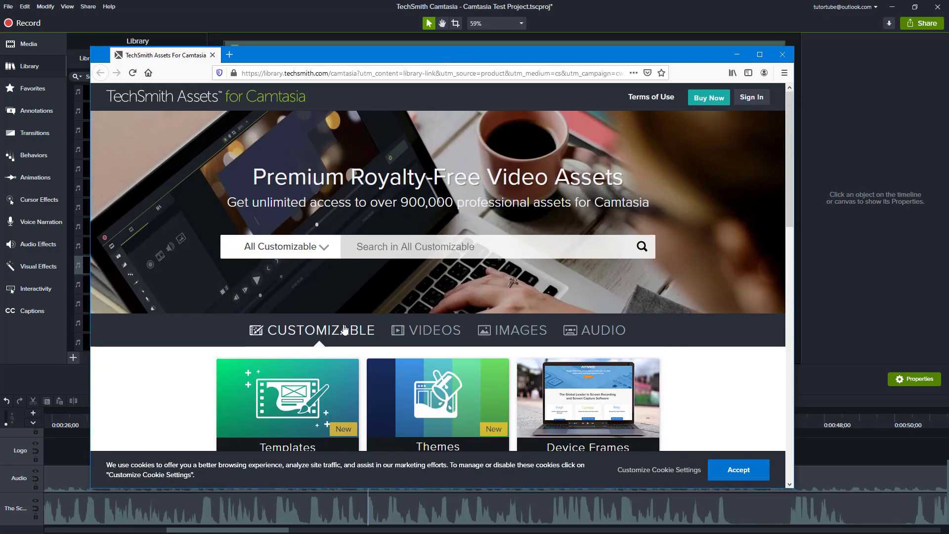
{"action": "left_click", "coordinate": [612, 338]}
{"action": "scroll", "coordinate": [611, 338], "scroll_direction": "down", "scroll_amount": 3}
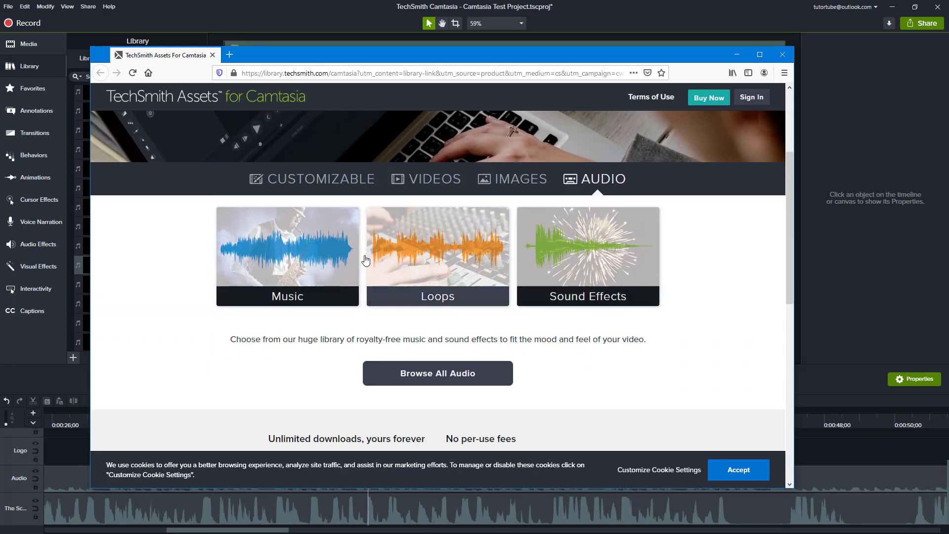
{"action": "left_click", "coordinate": [271, 265]}
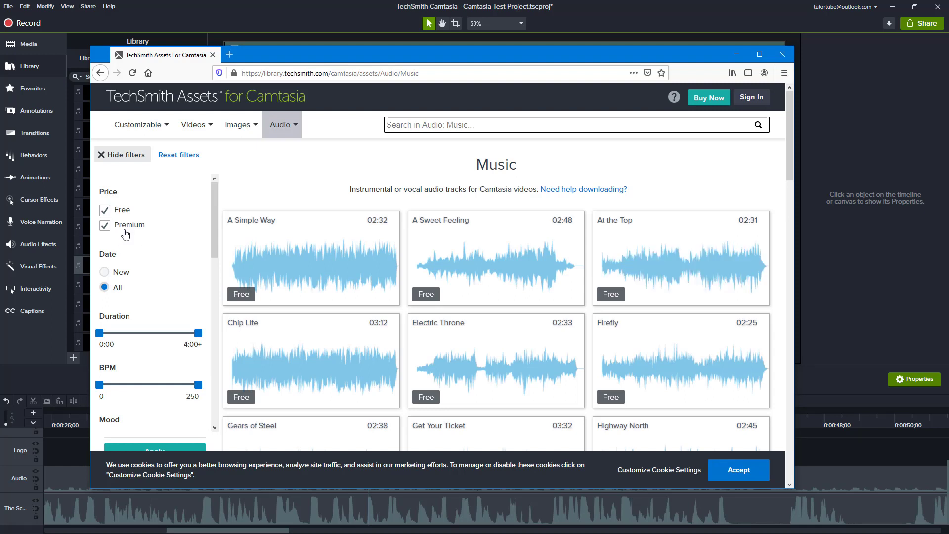
- Untick Premium, set minimum duration 1:35, lower max BPM, add the Inspiring mood, and apply; accept the cookie notice
{"action": "left_click", "coordinate": [125, 231]}
{"action": "left_click_drag", "start_coordinate": [99, 333], "coordinate": [137, 348]}
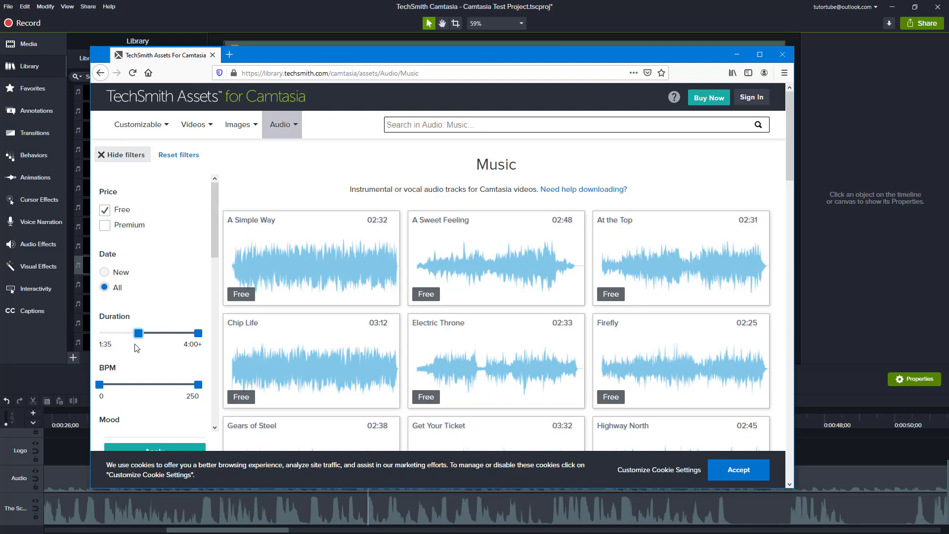
{"action": "left_click_drag", "start_coordinate": [198, 385], "coordinate": [171, 385]}
{"action": "scroll", "coordinate": [158, 369], "scroll_direction": "down", "scroll_amount": 2}
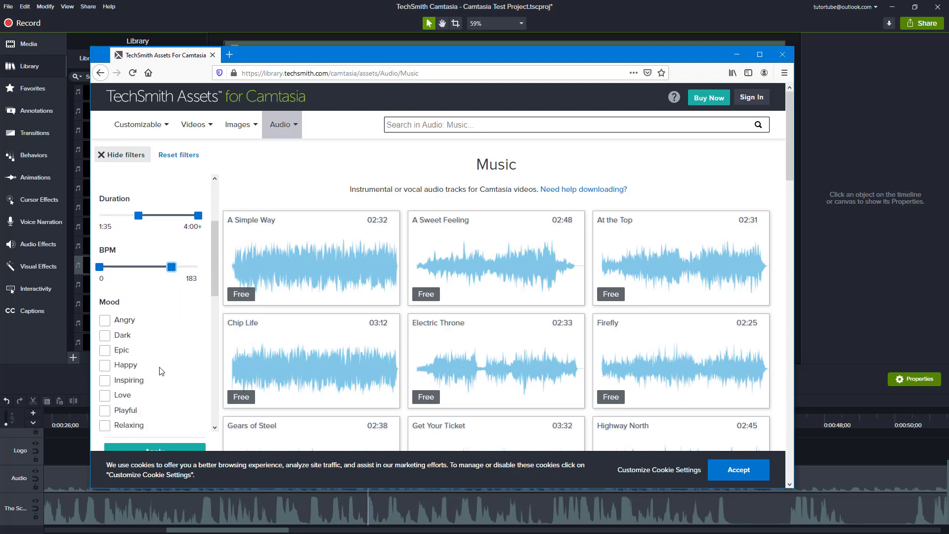
{"action": "scroll", "coordinate": [123, 316], "scroll_direction": "down", "scroll_amount": 2}
{"action": "left_click", "coordinate": [120, 265]}
{"action": "scroll", "coordinate": [159, 359], "scroll_direction": "down", "scroll_amount": 3}
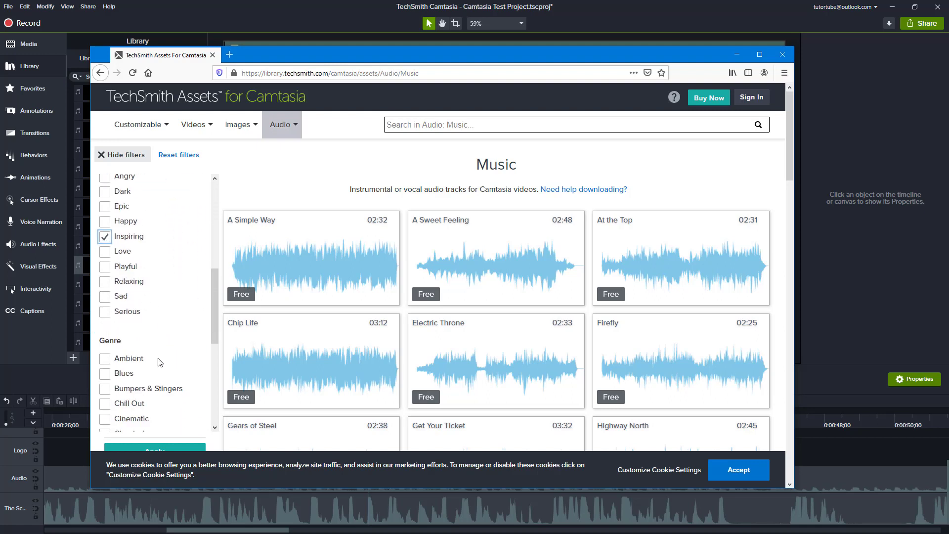
{"action": "left_click", "coordinate": [165, 453]}
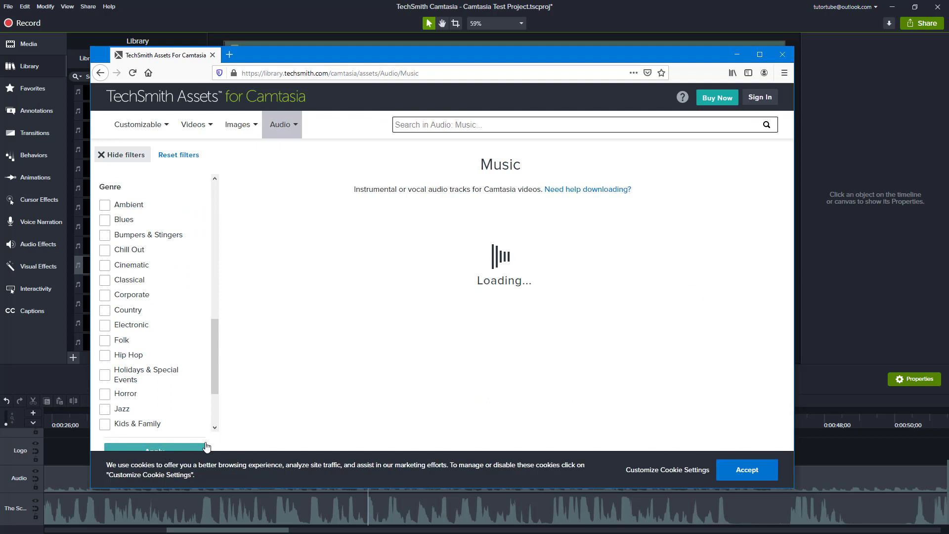
{"action": "left_click", "coordinate": [749, 474]}
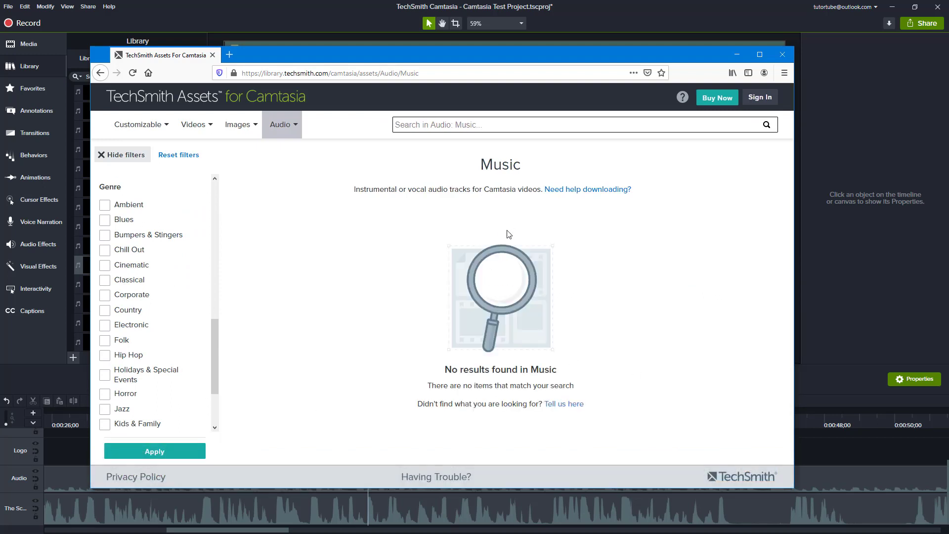
- Remove the Inspiring filter, reset BPM to 250 and duration to 0:00, and reapply
{"action": "scroll", "coordinate": [154, 318], "scroll_direction": "up", "scroll_amount": 8}
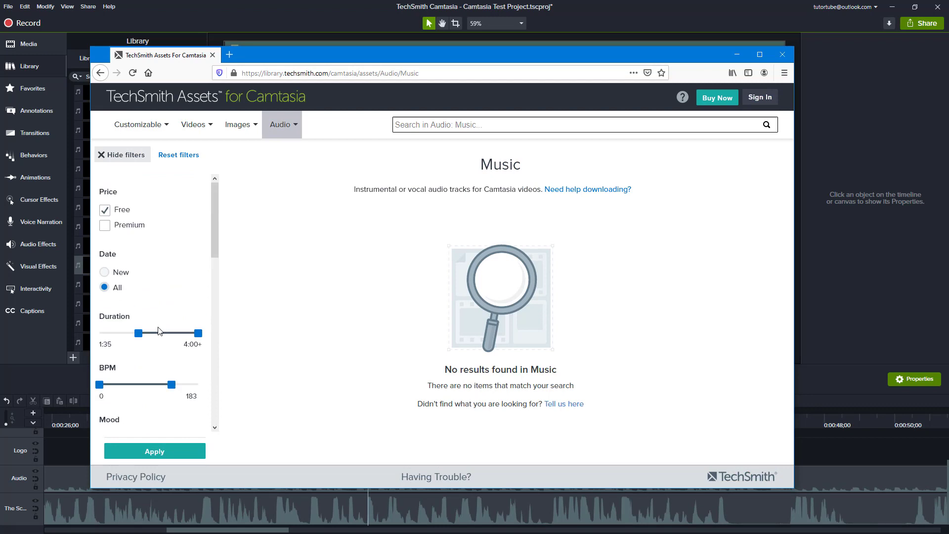
{"action": "scroll", "coordinate": [146, 323], "scroll_direction": "down", "scroll_amount": 3}
{"action": "left_click", "coordinate": [105, 320]}
{"action": "left_click", "coordinate": [154, 451]}
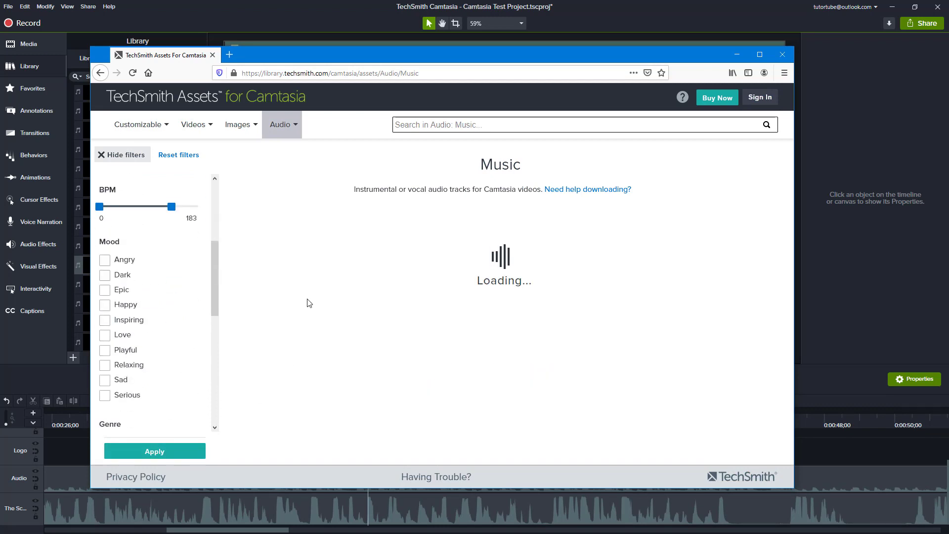
{"action": "scroll", "coordinate": [168, 242], "scroll_direction": "up", "scroll_amount": 3}
{"action": "left_click_drag", "start_coordinate": [172, 383], "coordinate": [225, 386]}
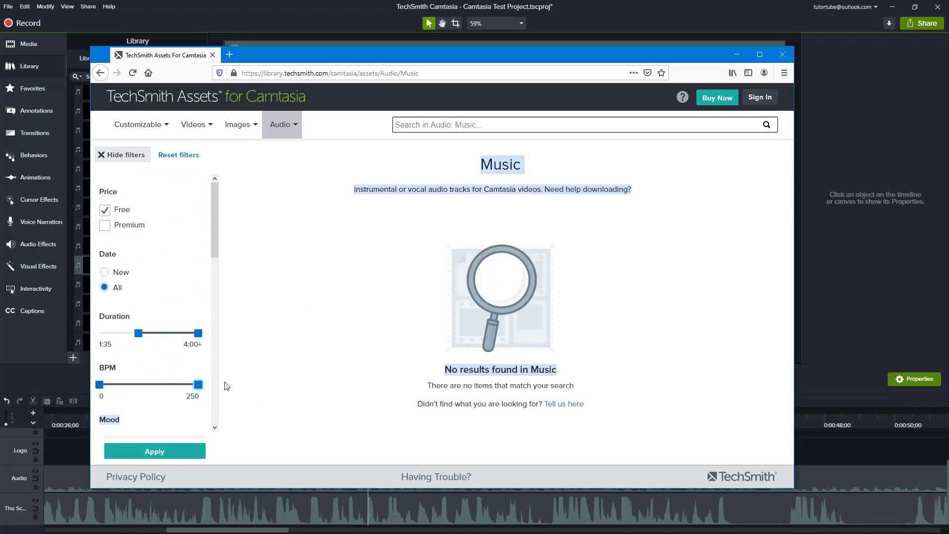
{"action": "left_click_drag", "start_coordinate": [137, 334], "coordinate": [73, 349]}
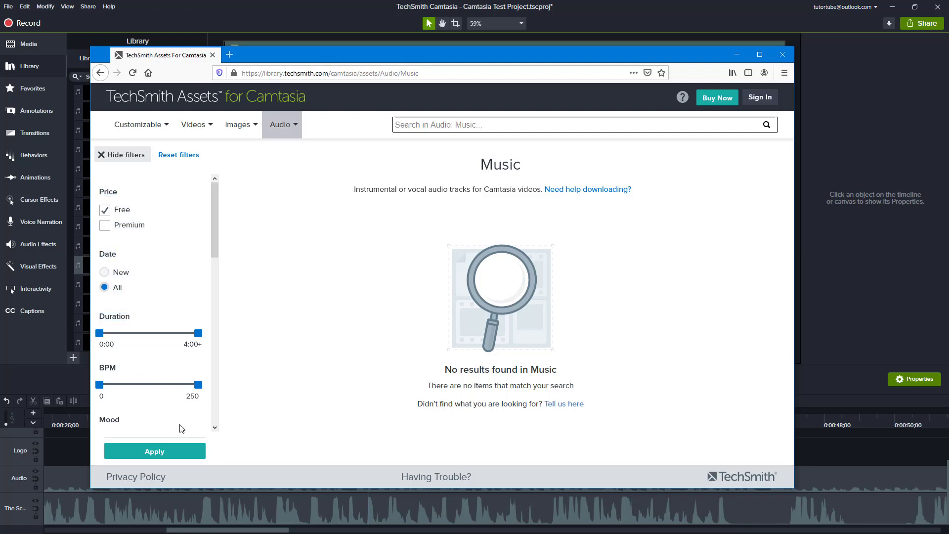
{"action": "left_click", "coordinate": [173, 451]}
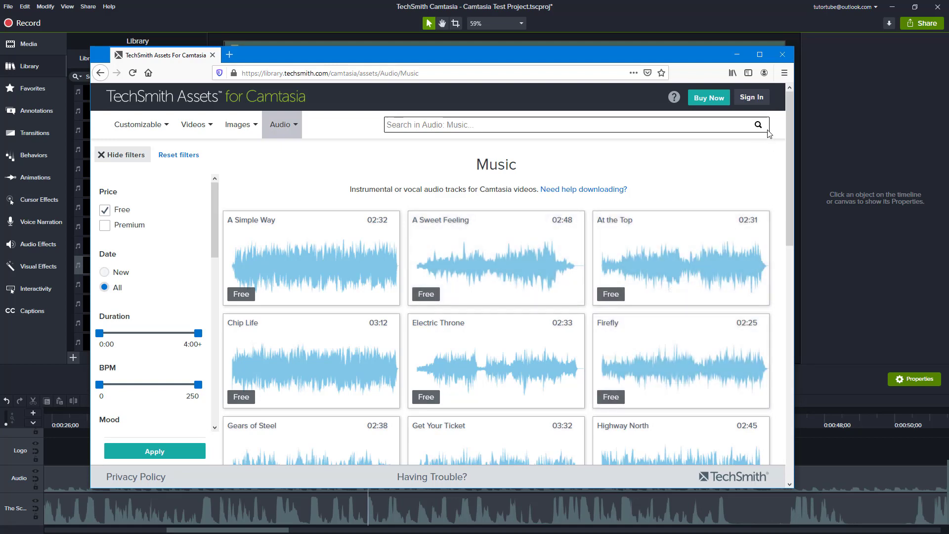
- Close the TechSmith Assets browser window to return to Camtasia's music Library
{"action": "left_click", "coordinate": [782, 54]}
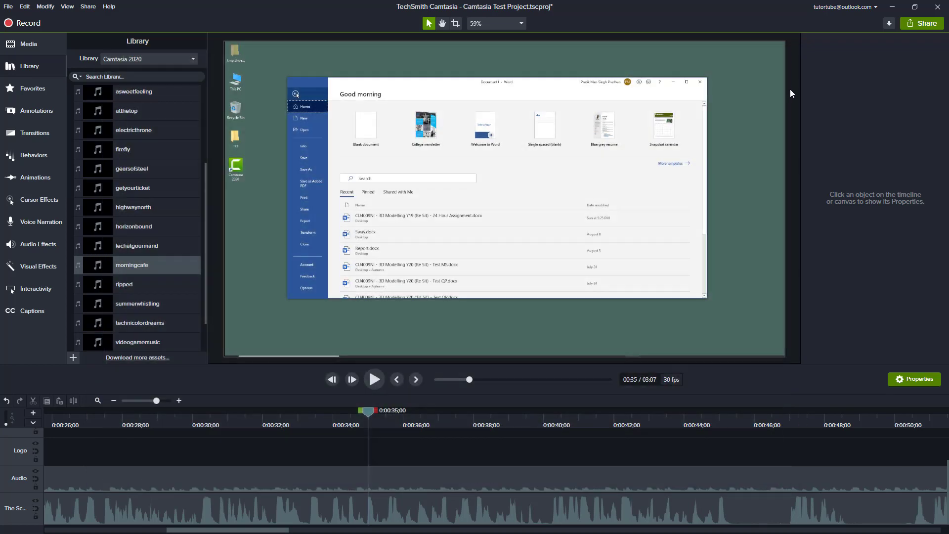